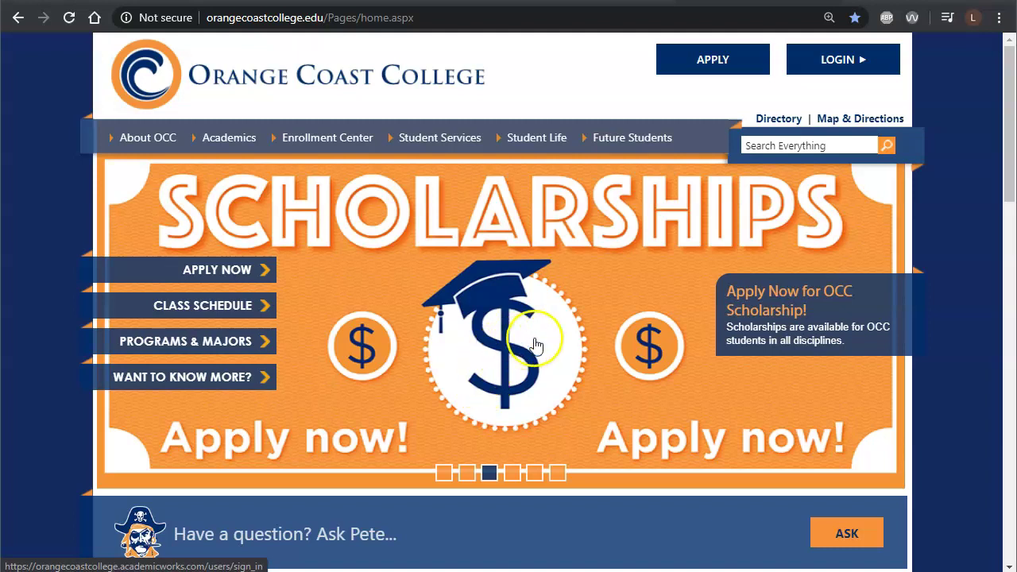
Go from the Orange Coast College home page's quick links to the Library page
scroll(552, 356, down, 1)
scroll(551, 361, up, 1)
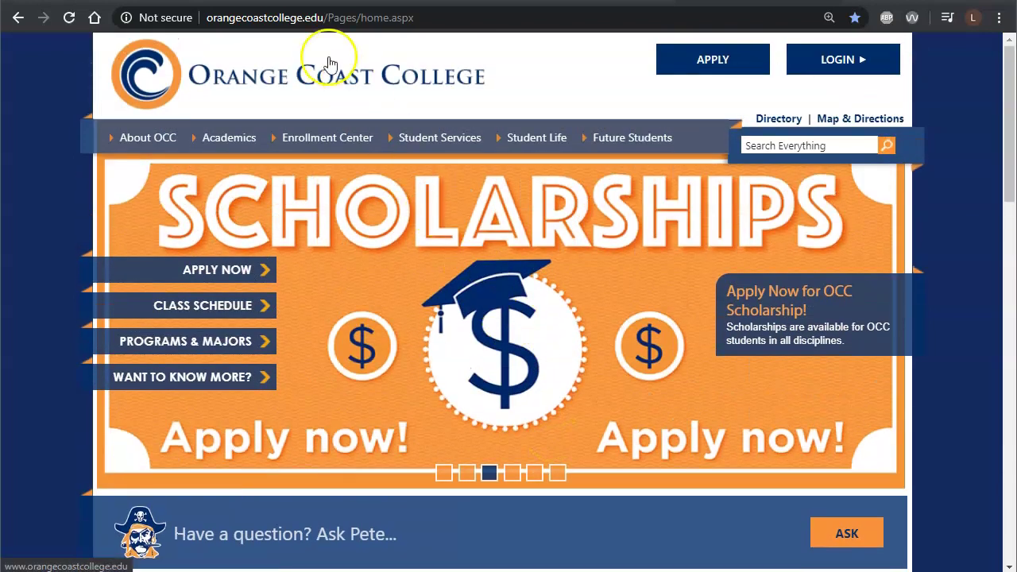
mouse_move(439, 137)
scroll(484, 273, down, 2)
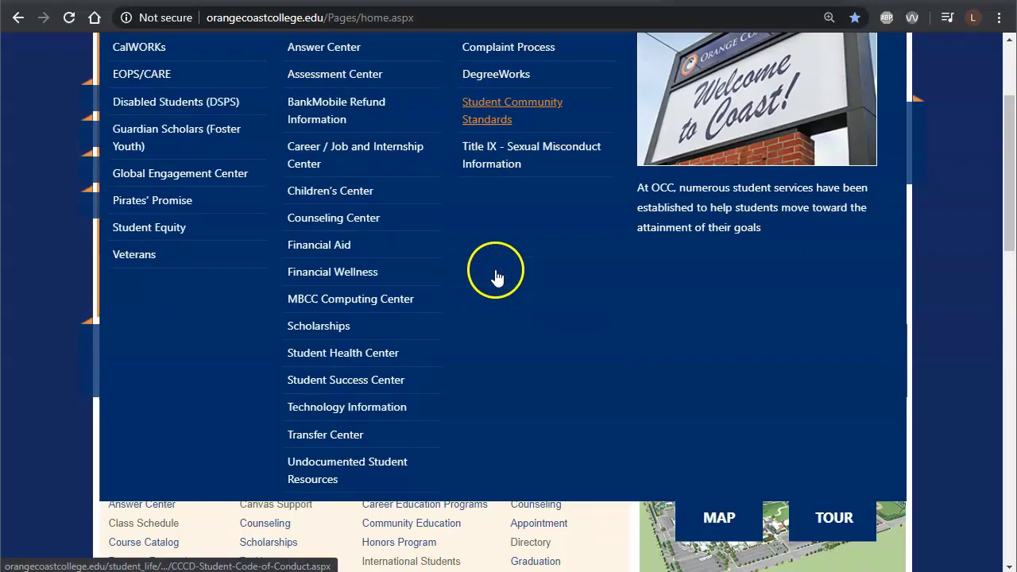
scroll(496, 276, down, 4)
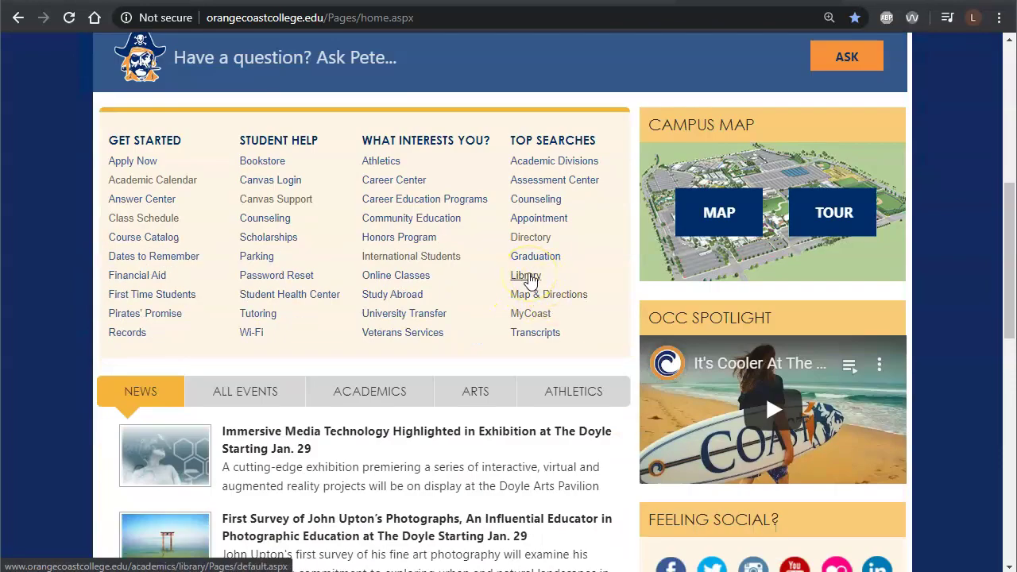
click(526, 276)
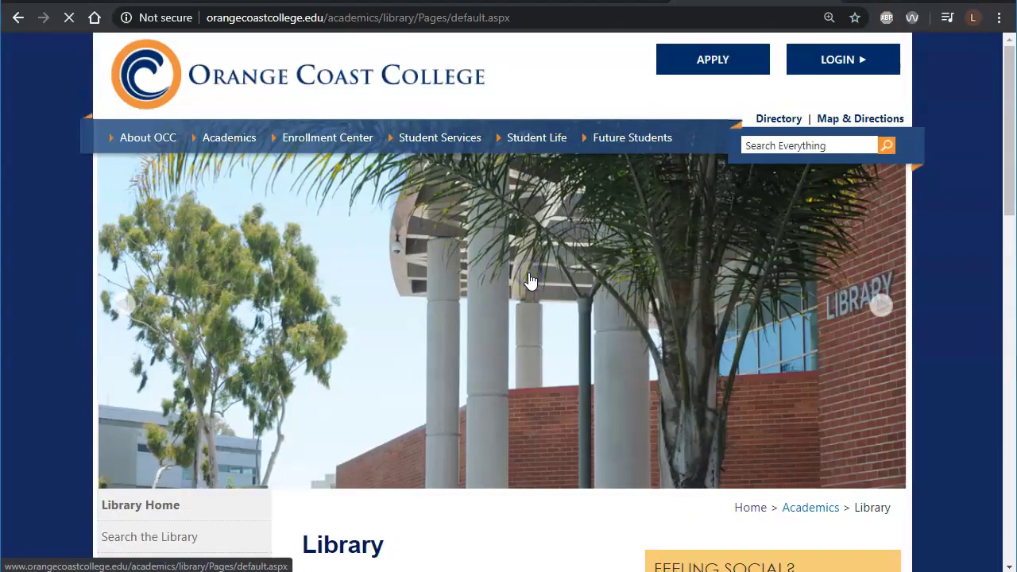
click(275, 496)
scroll(277, 496, down, 2)
scroll(275, 497, down, 1)
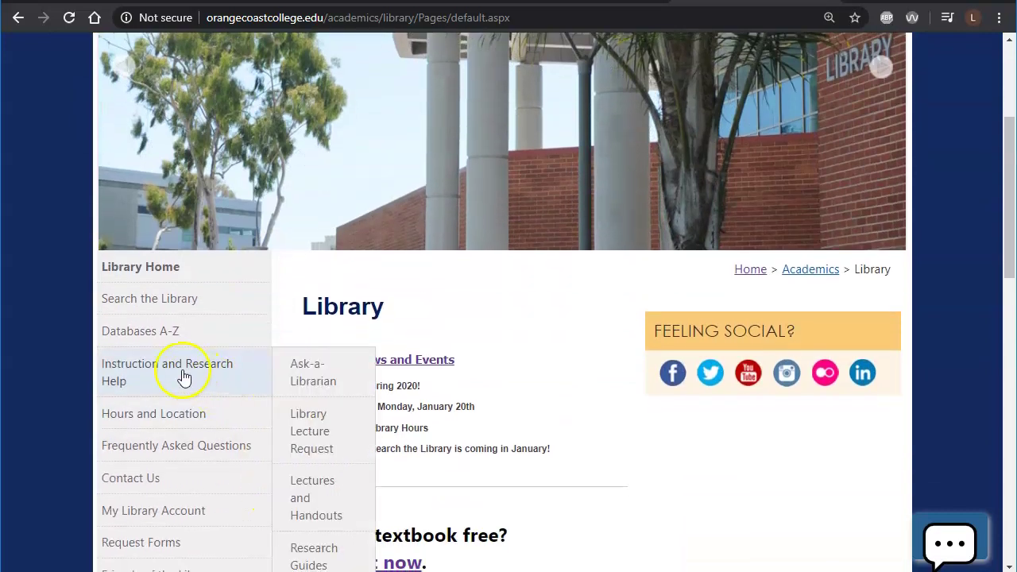
Open the A-Z databases list, dismiss the Reference Desk chat offer, and launch EBSCO Power Search
click(125, 337)
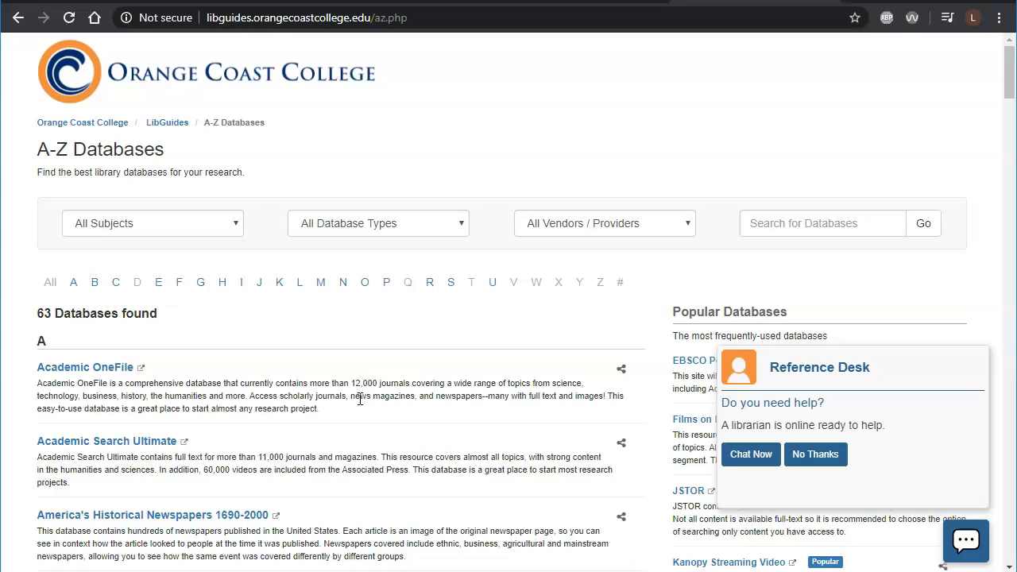
click(829, 455)
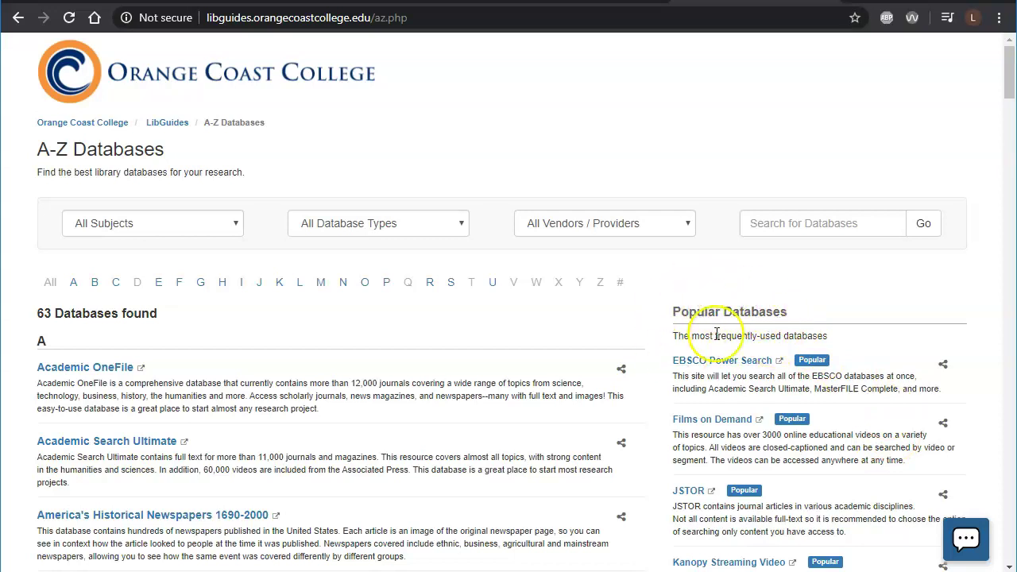
click(711, 364)
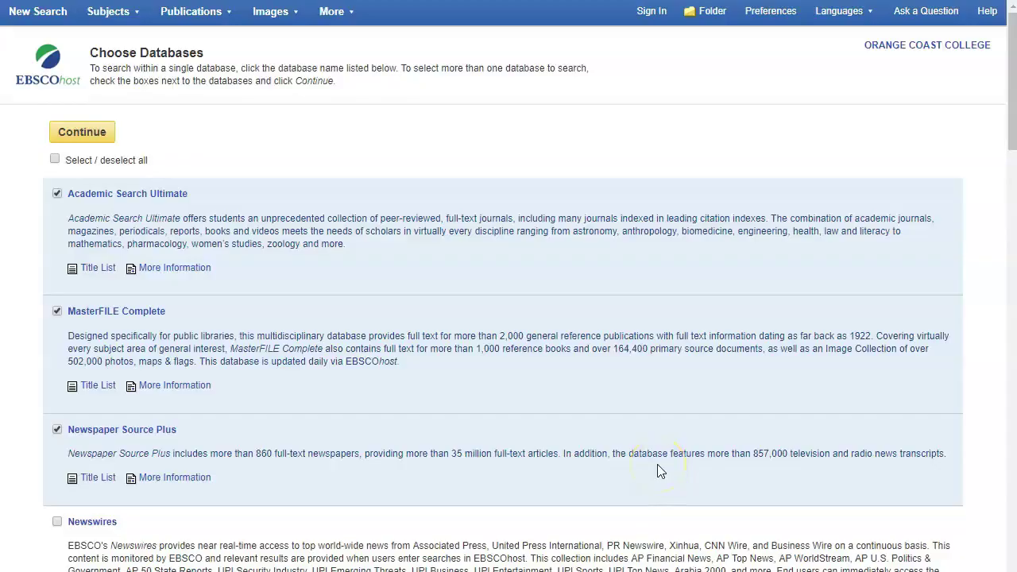
Select all databases, continue, and search for 'social media AND business'
click(55, 160)
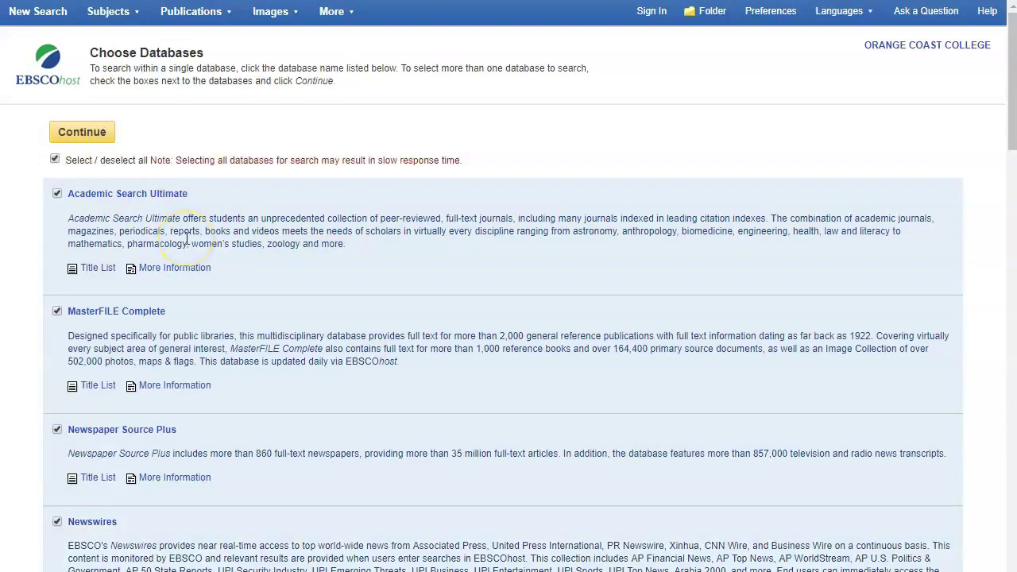
click(85, 133)
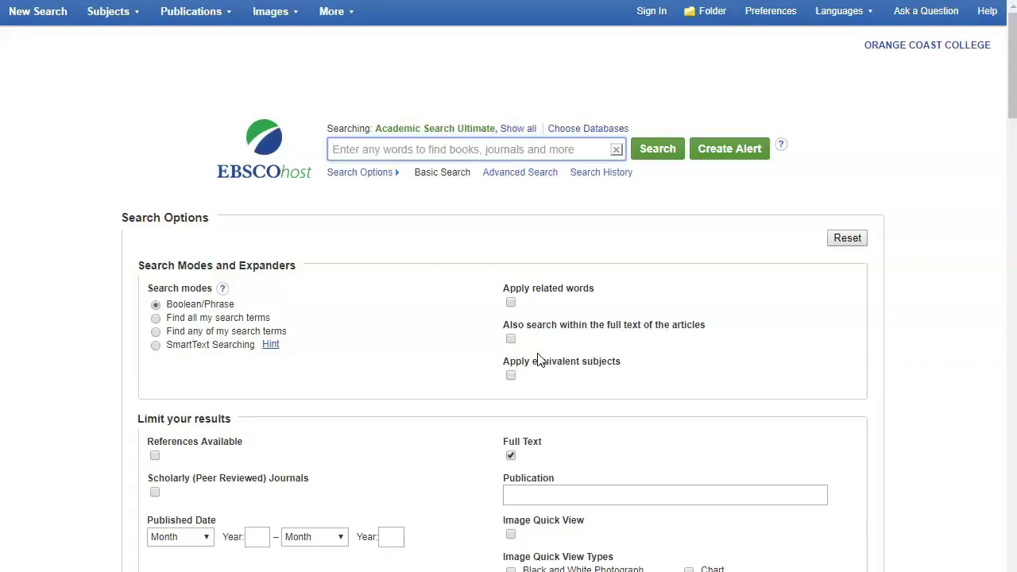
text(soci)
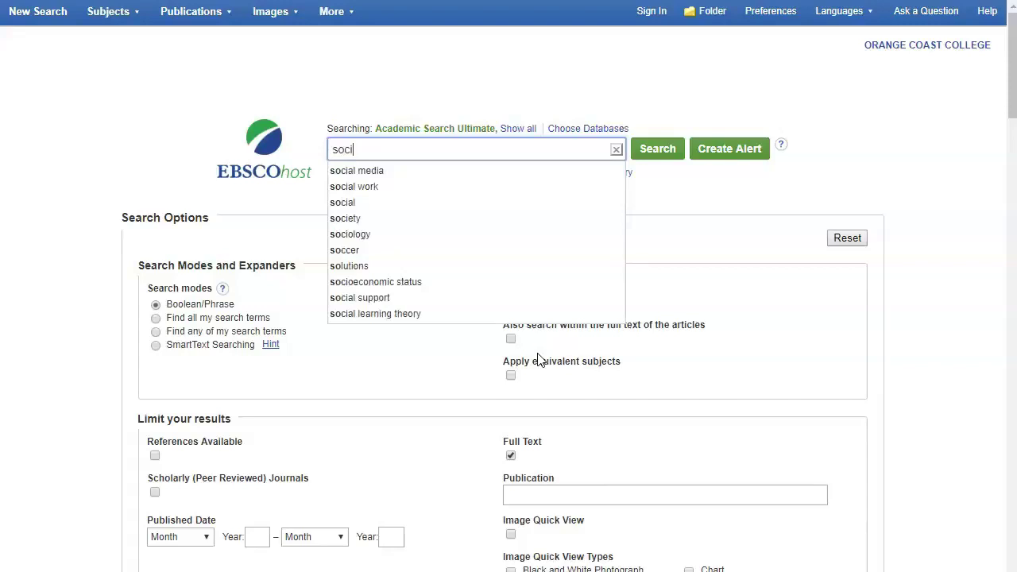
text(al med)
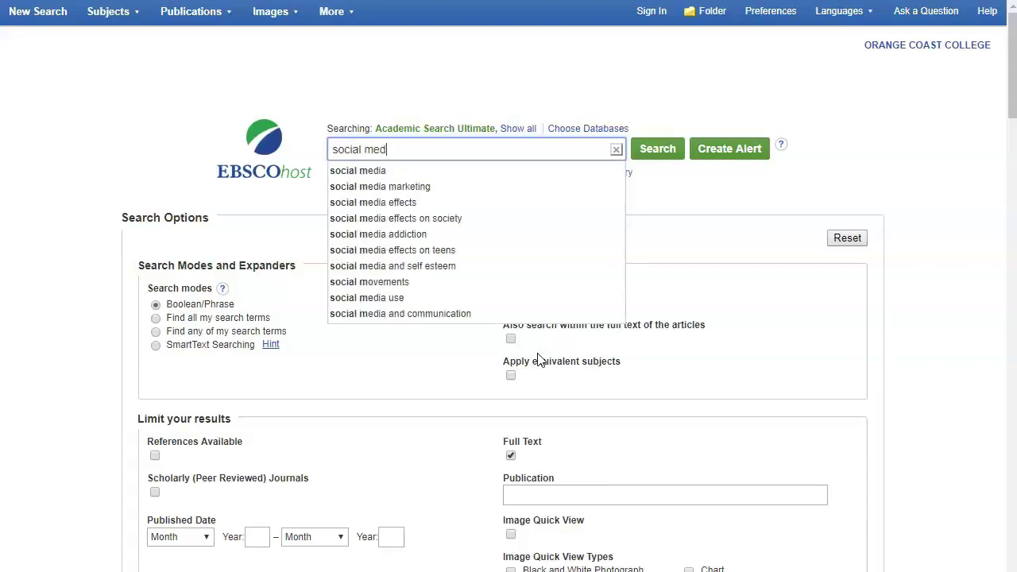
text(ia)
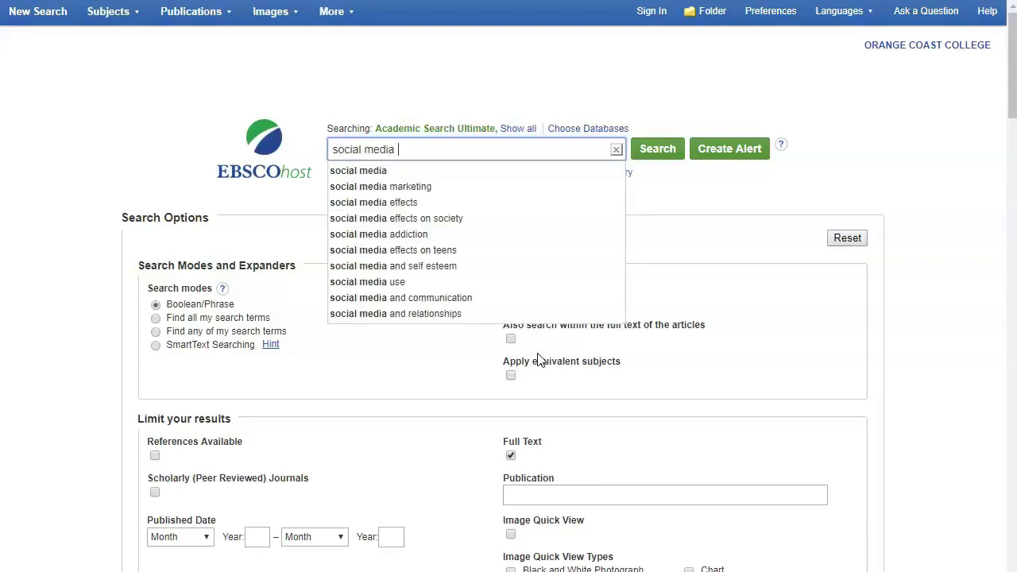
text(ia AND )
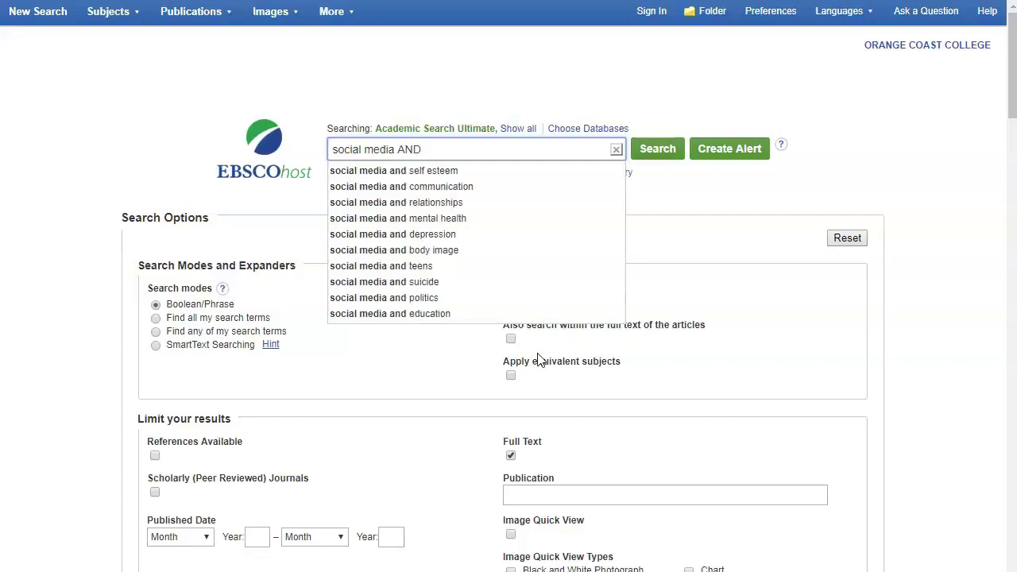
text(bus)
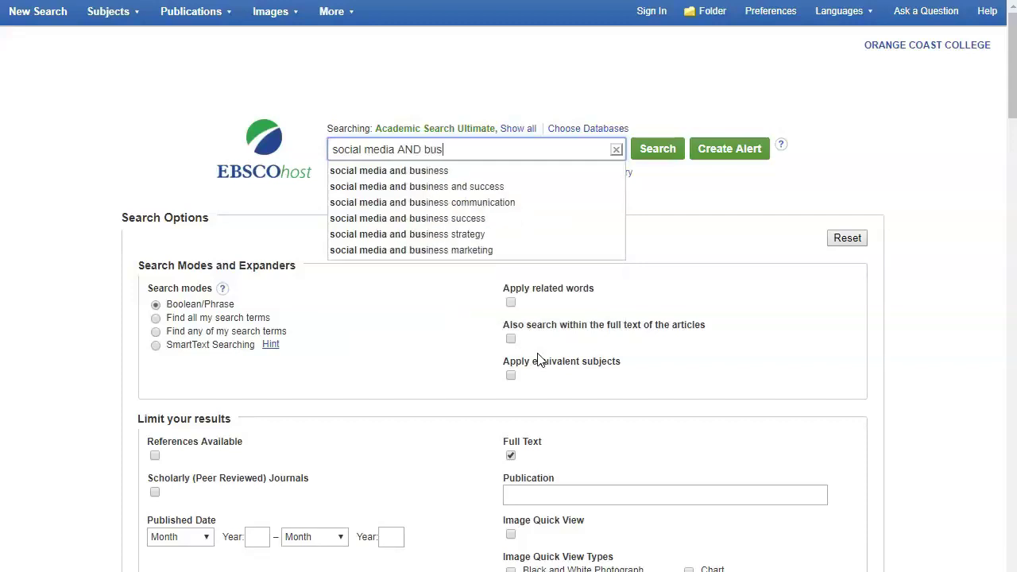
text(iness)
click(657, 148)
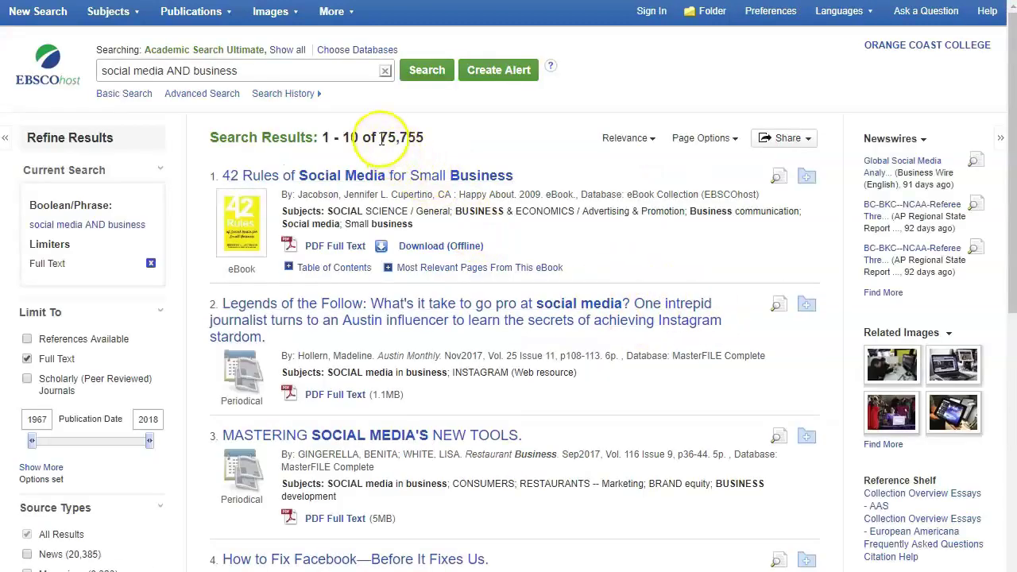
Append 'AND profit' to the query and rerun it, cutting results to 2,004
drag(376, 137, 427, 138)
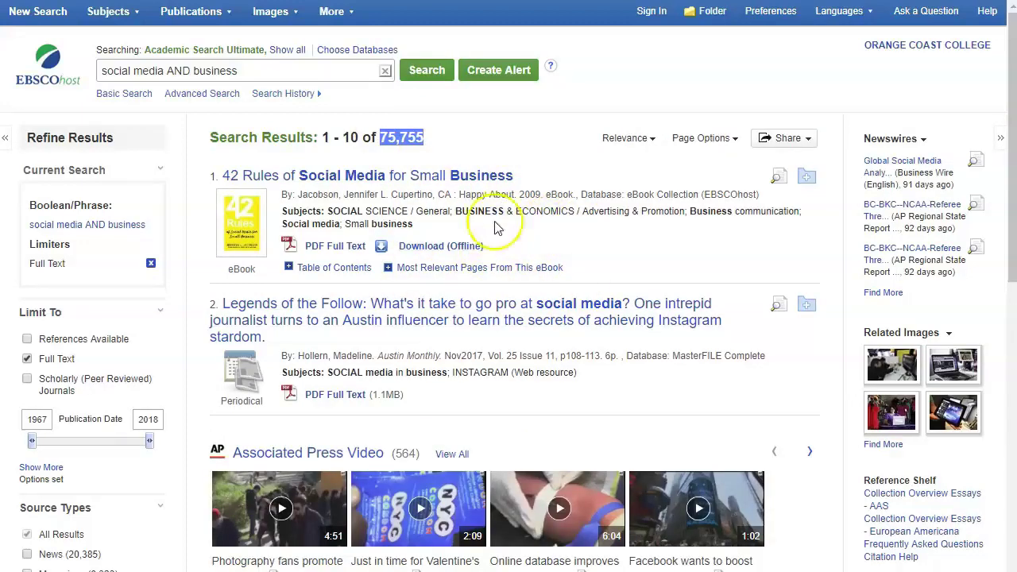
click(243, 71)
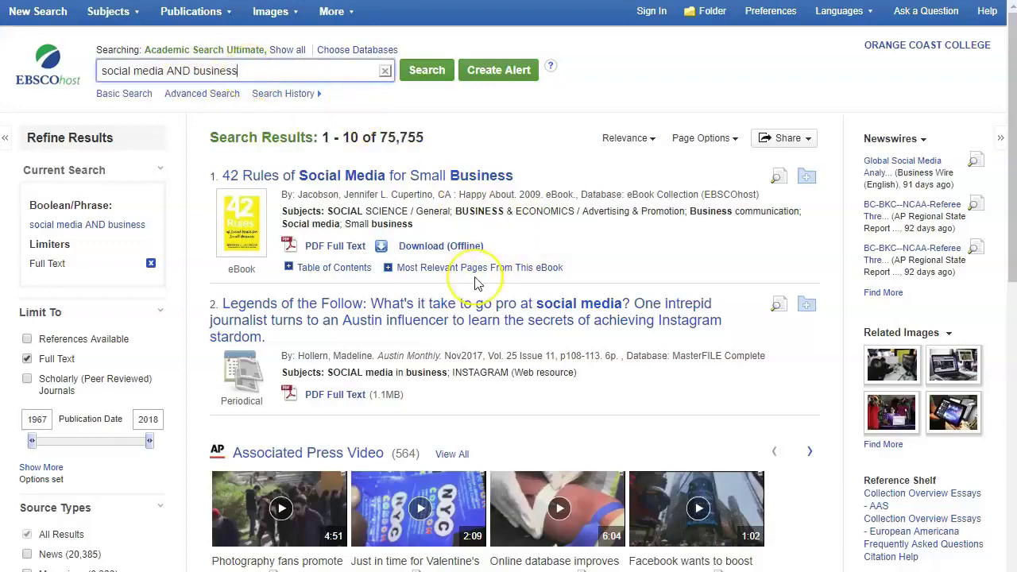
text(AND)
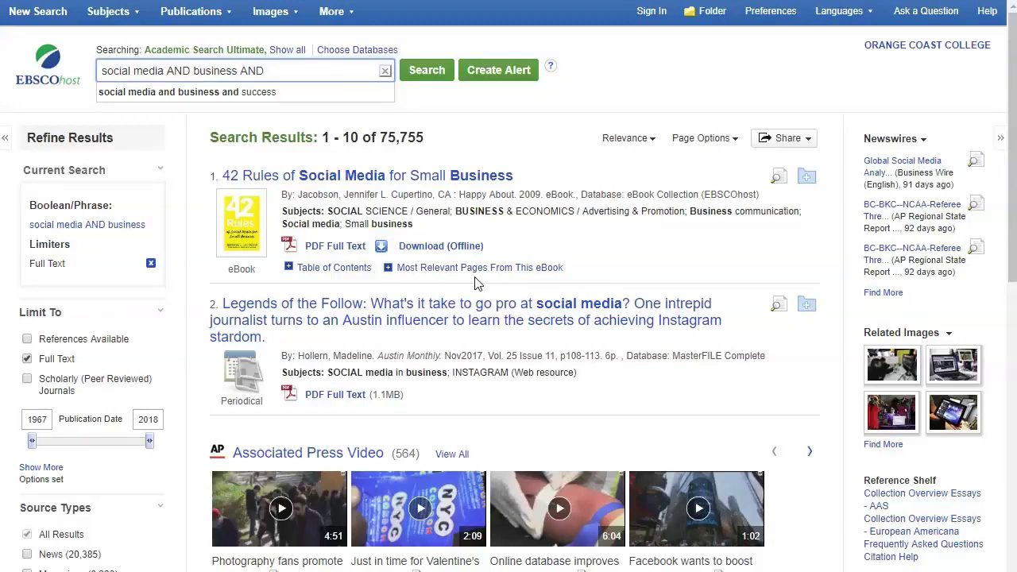
text(profit)
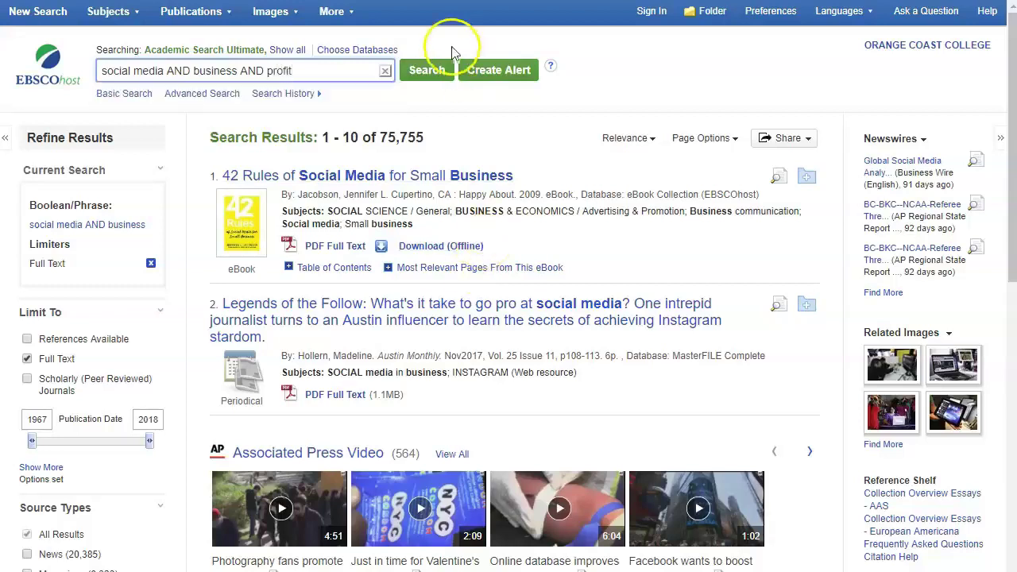
click(426, 69)
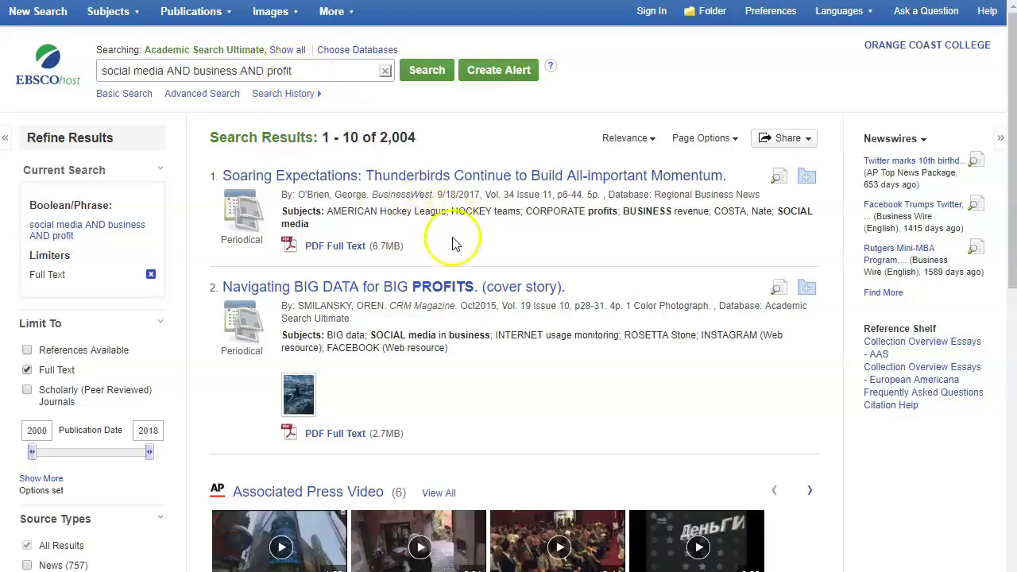
Open the 'Navigating BIG DATA for BIG PROFITS' record and select its abstract text
scroll(456, 254, down, 1)
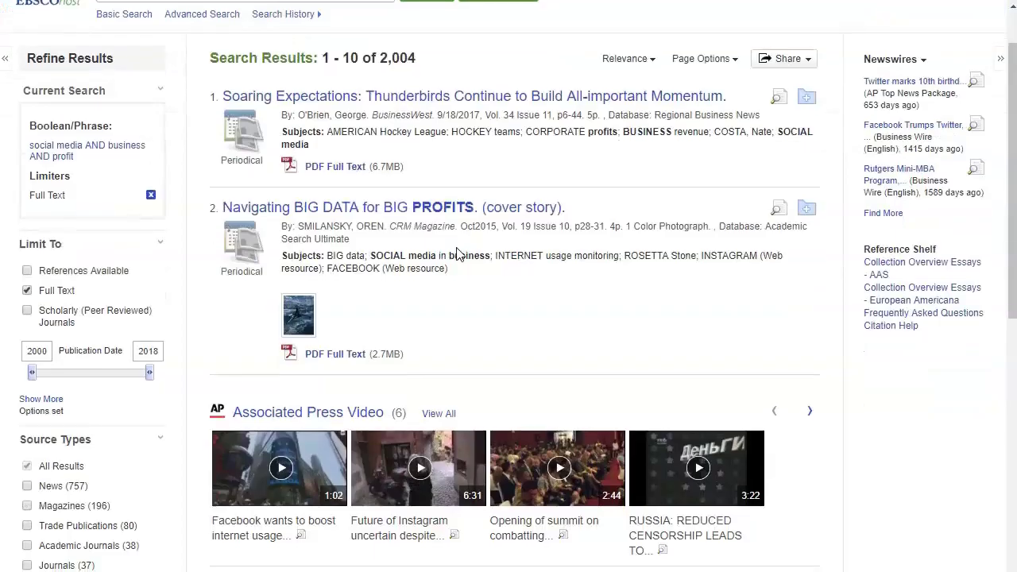
scroll(456, 254, down, 1)
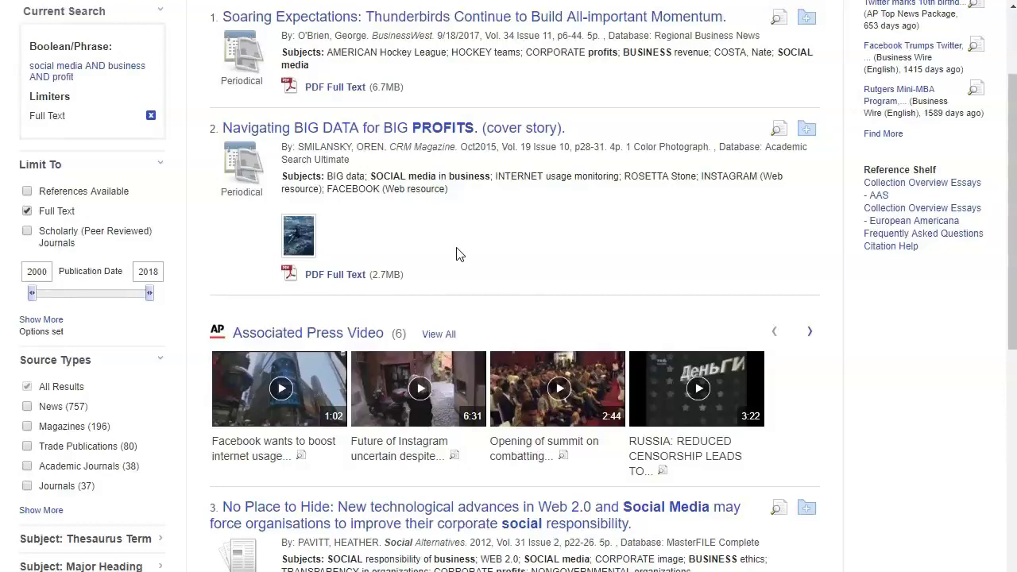
scroll(457, 253, down, 1)
scroll(459, 249, up, 2)
click(457, 214)
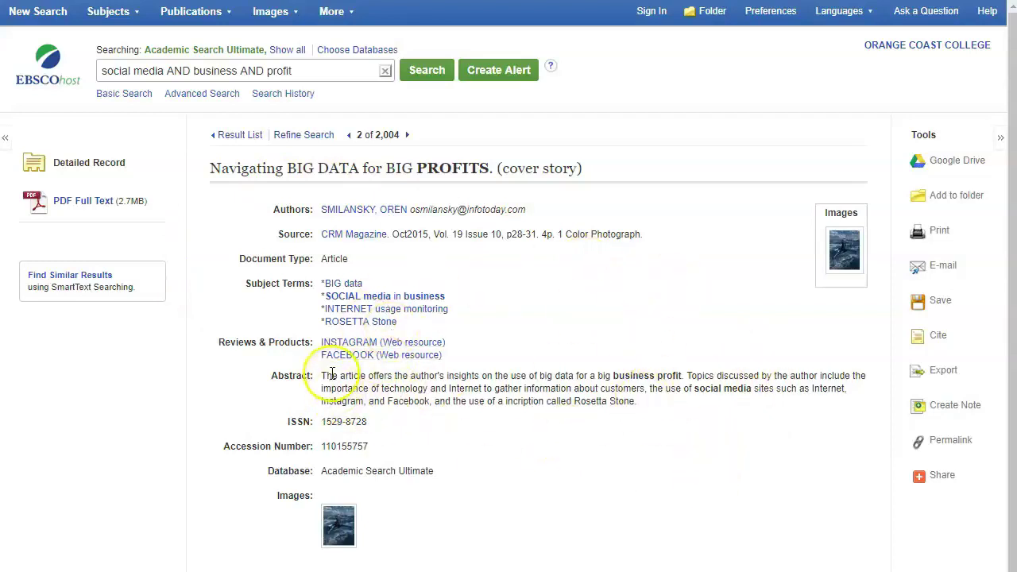
drag(321, 381, 637, 402)
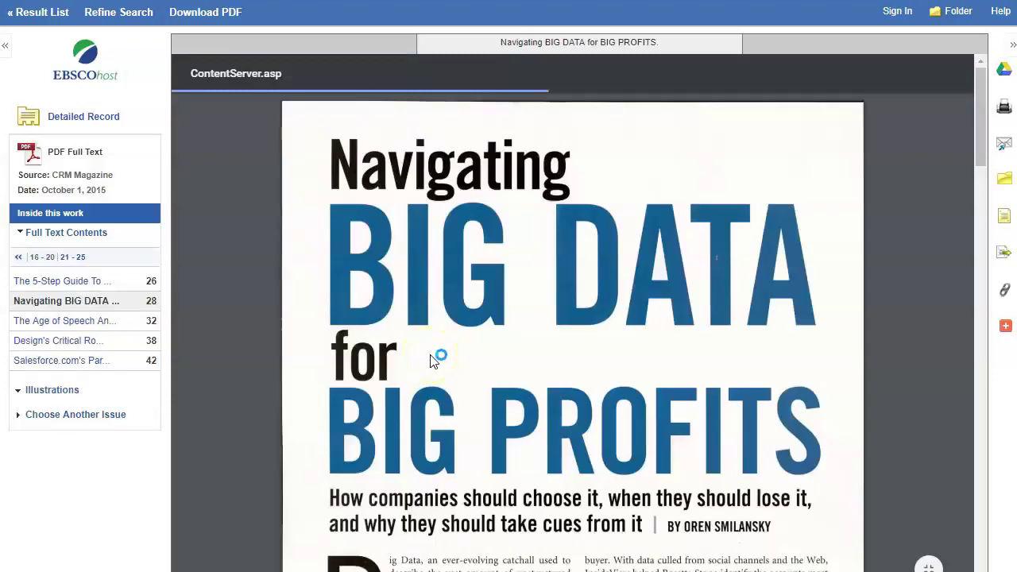
Bring up the article's ready-made citations with the Cite tool
scroll(432, 361, down, 3)
scroll(432, 359, down, 4)
scroll(433, 353, up, 7)
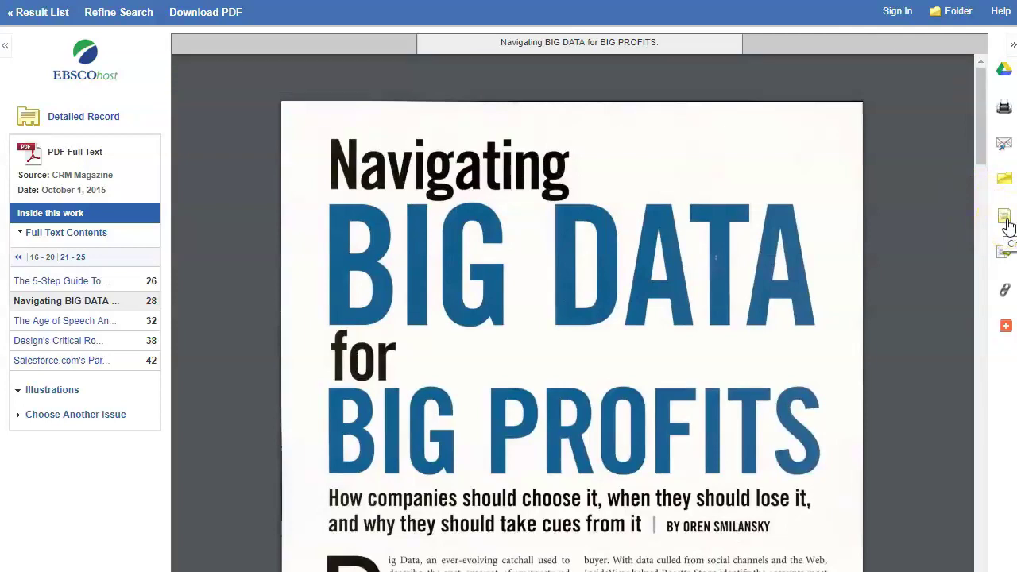
click(1006, 224)
Highlight the APA citation's author, year, title and cover story parts
scroll(489, 182, down, 2)
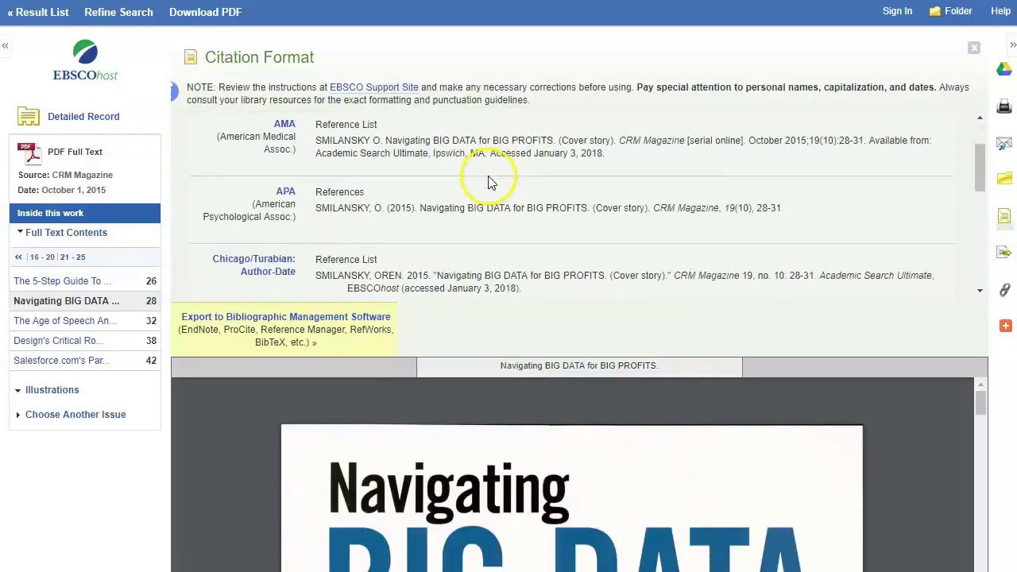
drag(318, 208, 768, 210)
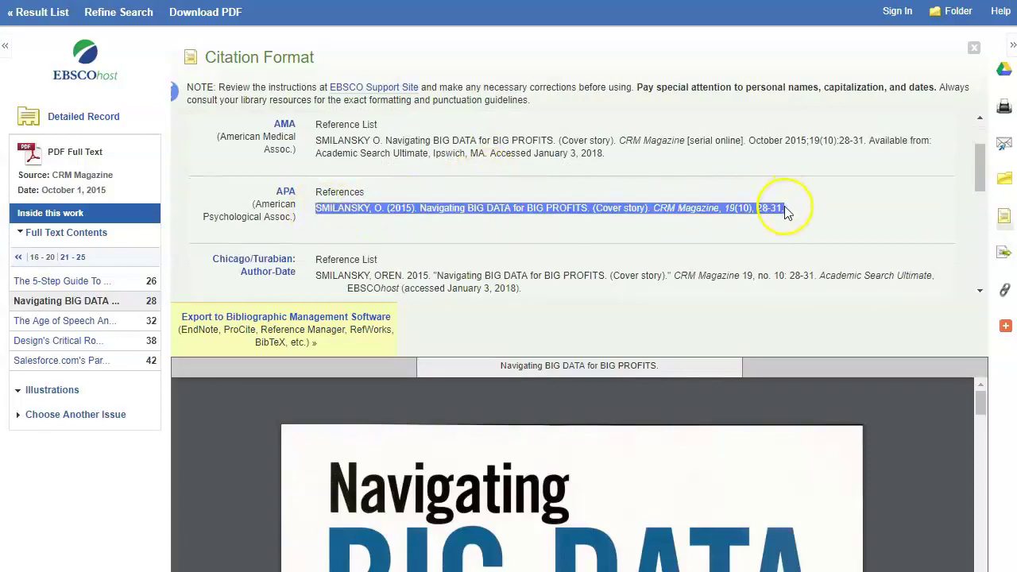
click(375, 211)
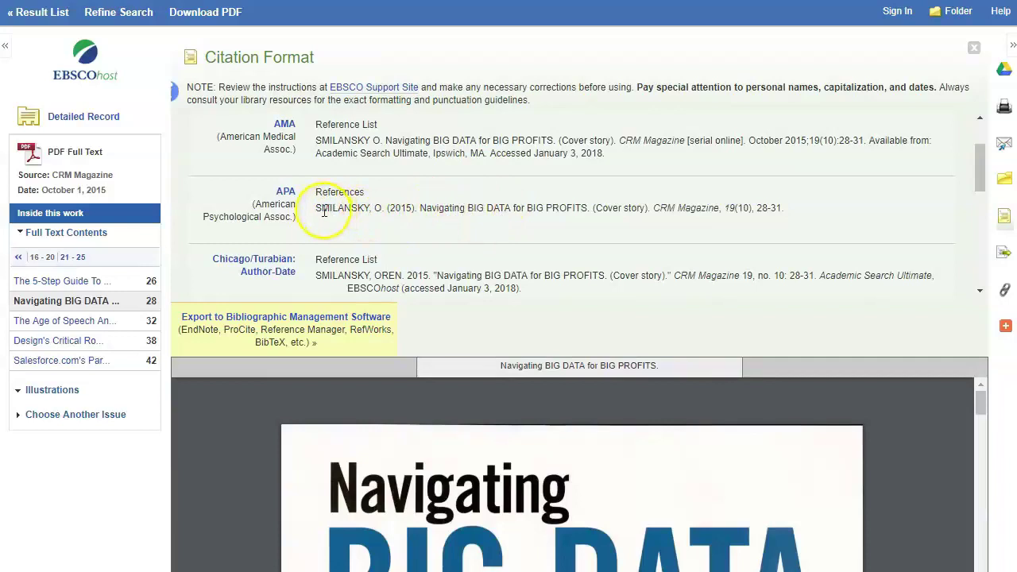
drag(317, 207, 588, 209)
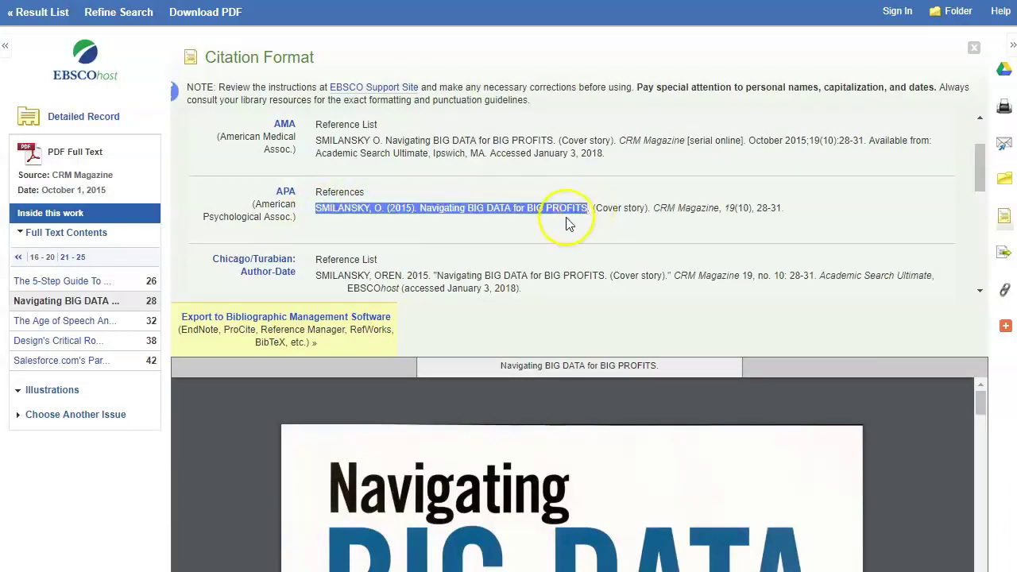
click(562, 226)
scroll(558, 241, down, 2)
scroll(569, 211, up, 2)
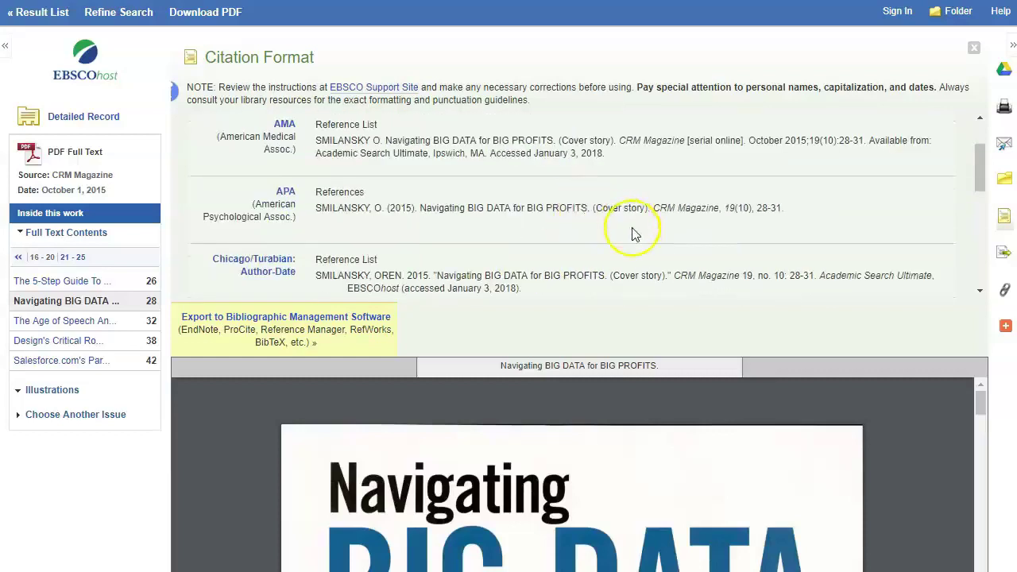
drag(596, 208, 672, 205)
click(597, 223)
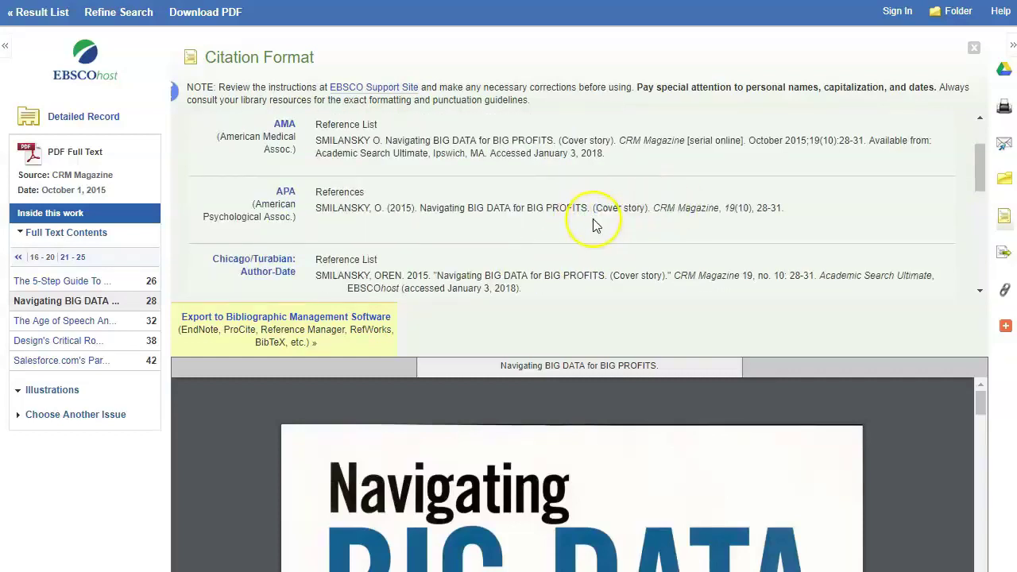
Highlight the full MLA citation for the article
scroll(572, 231, down, 3)
scroll(571, 236, down, 1)
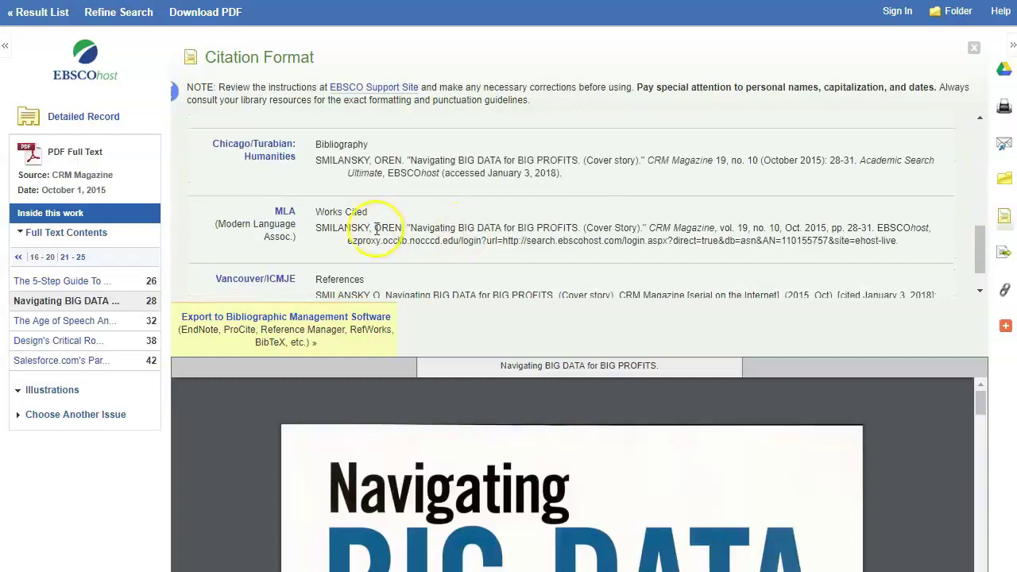
drag(315, 228, 887, 246)
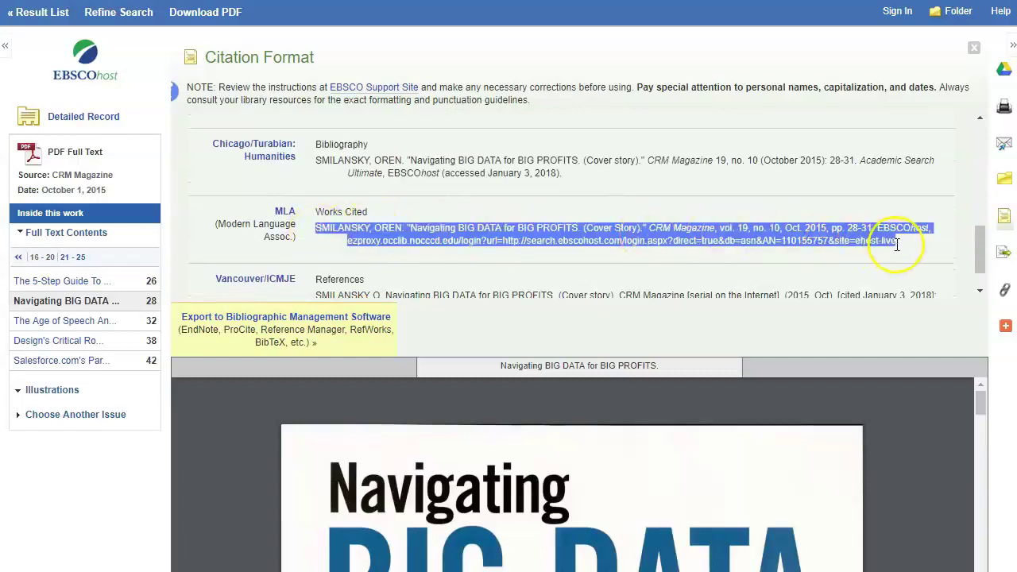
click(674, 267)
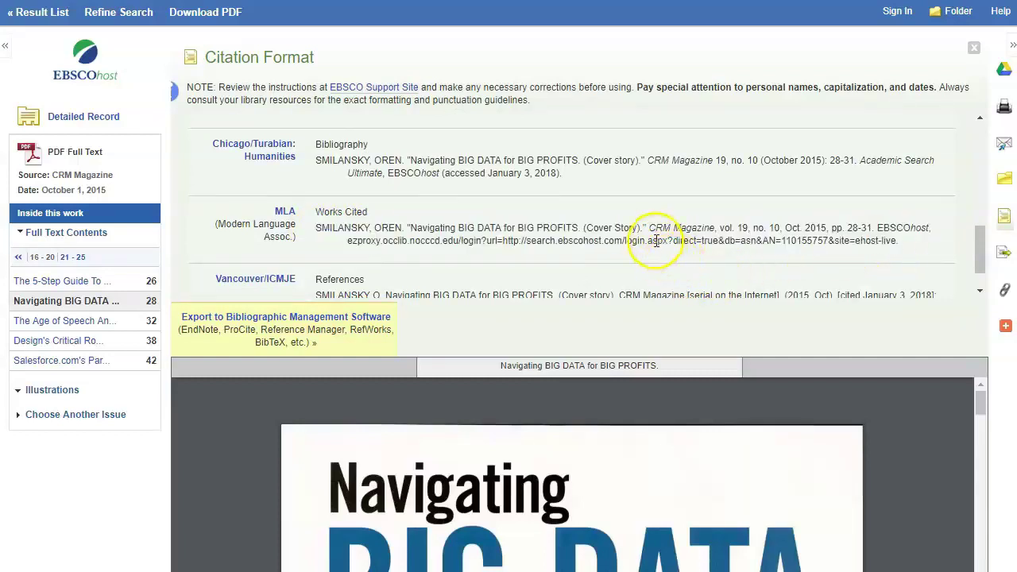
scroll(657, 240, up, 5)
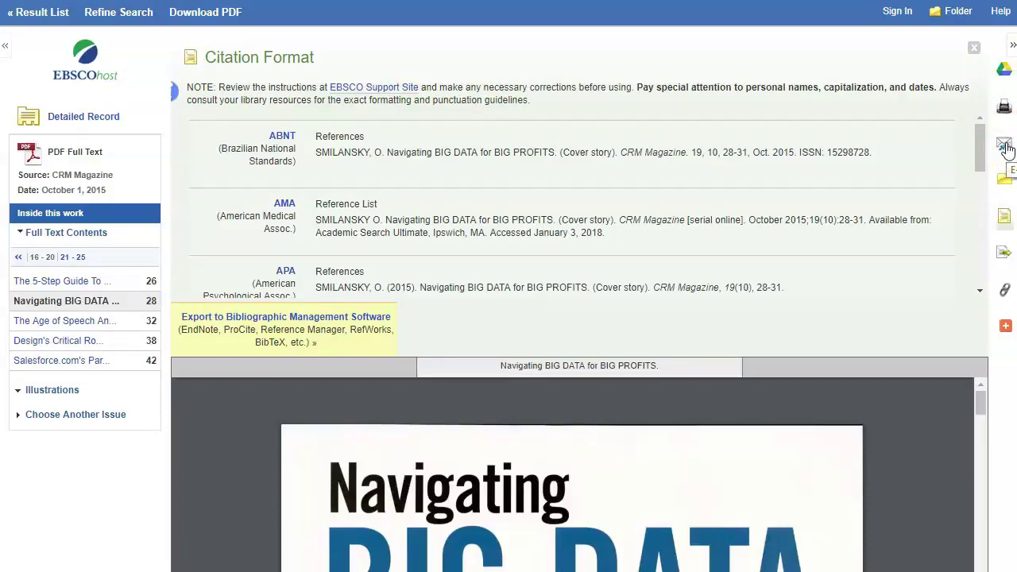
Return to the 2,004-result list and select 'profit' in the search query
click(27, 15)
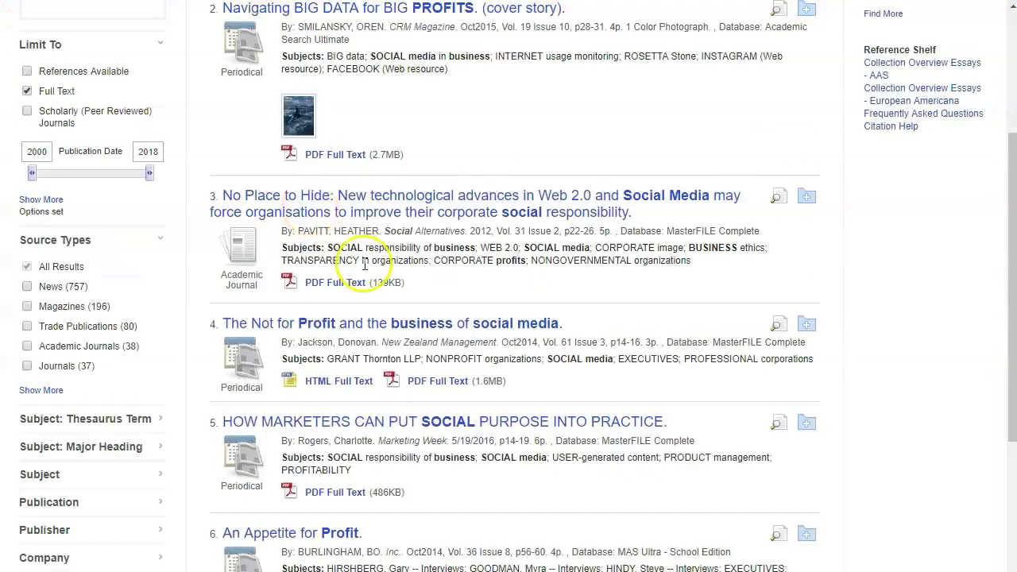
scroll(363, 268, down, 3)
scroll(366, 271, up, 1)
scroll(365, 272, up, 3)
double_click(279, 71)
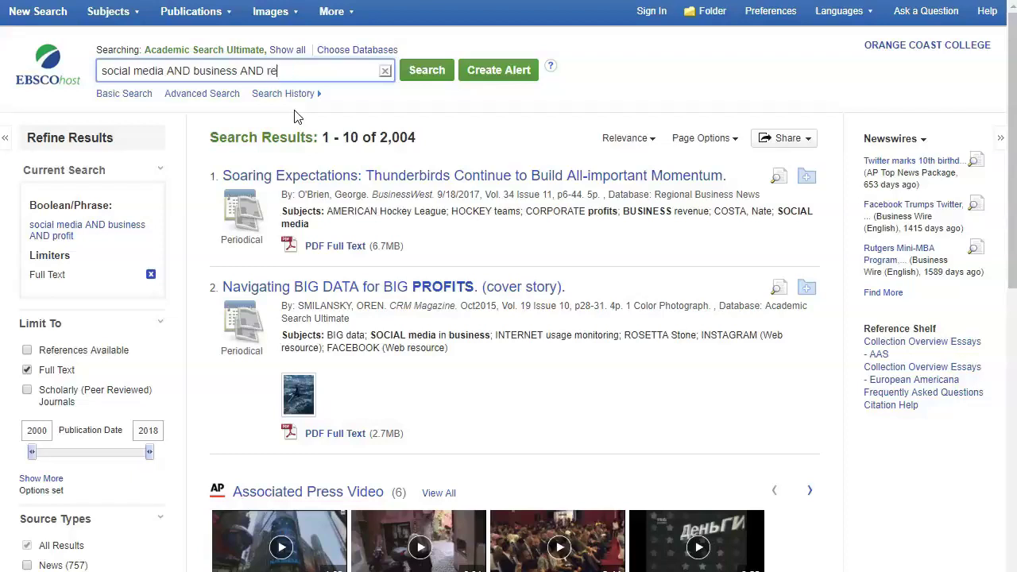
Replace 'profit' with 'results' and 'social media' with 'facebook', then rerun for 2,716 results
text(sults)
key(Return)
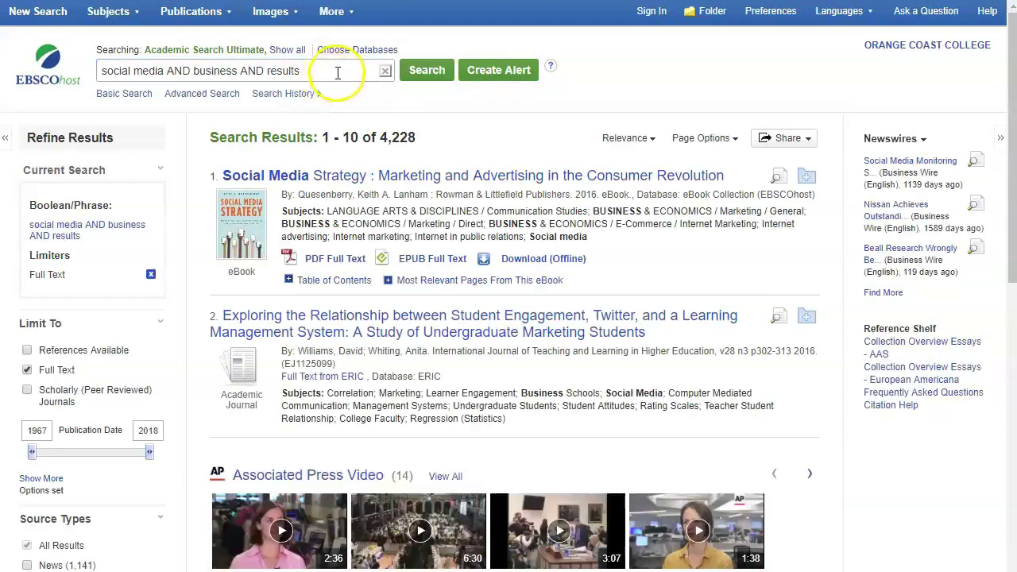
drag(165, 70, 66, 70)
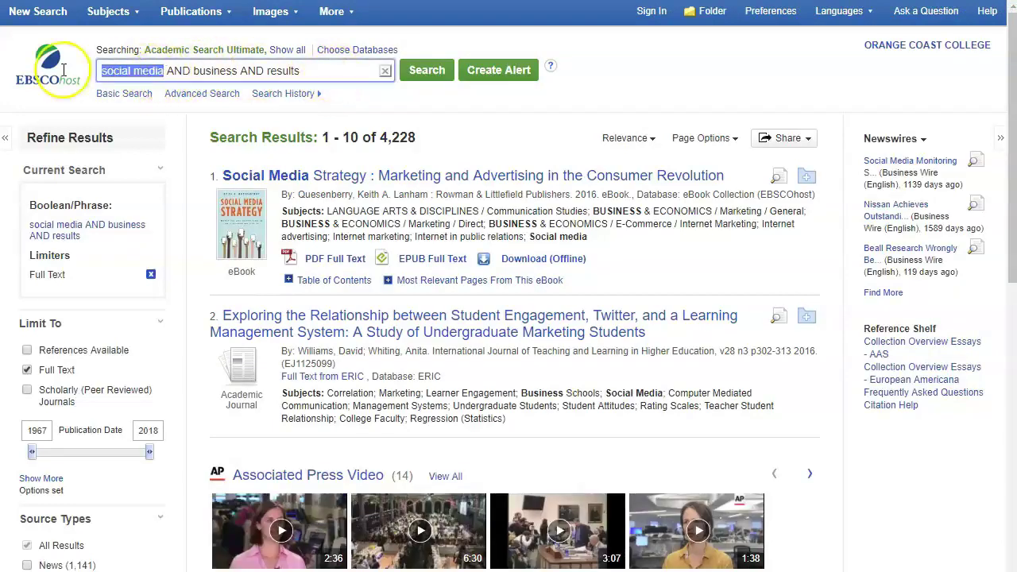
text(f)
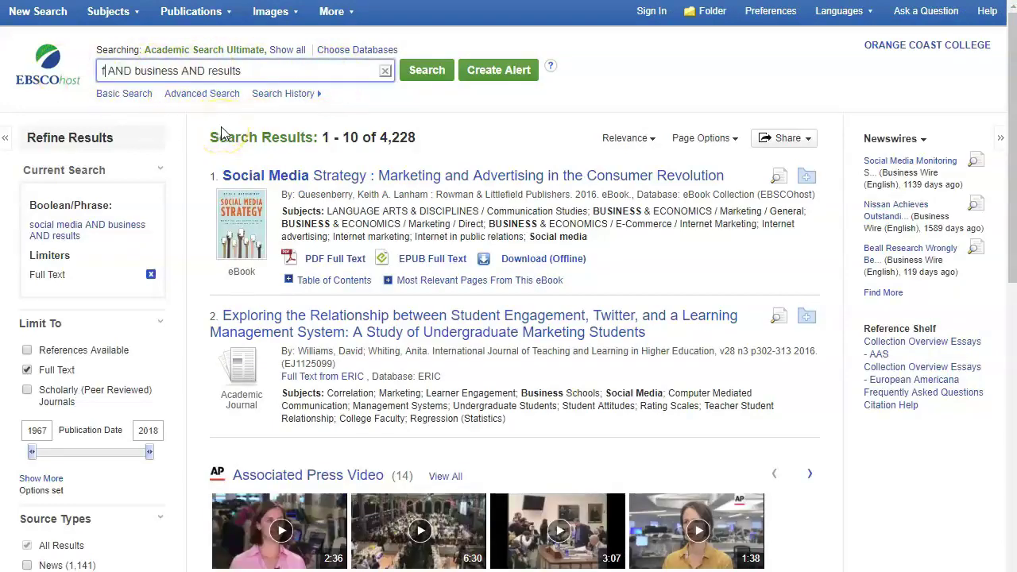
text(acebook)
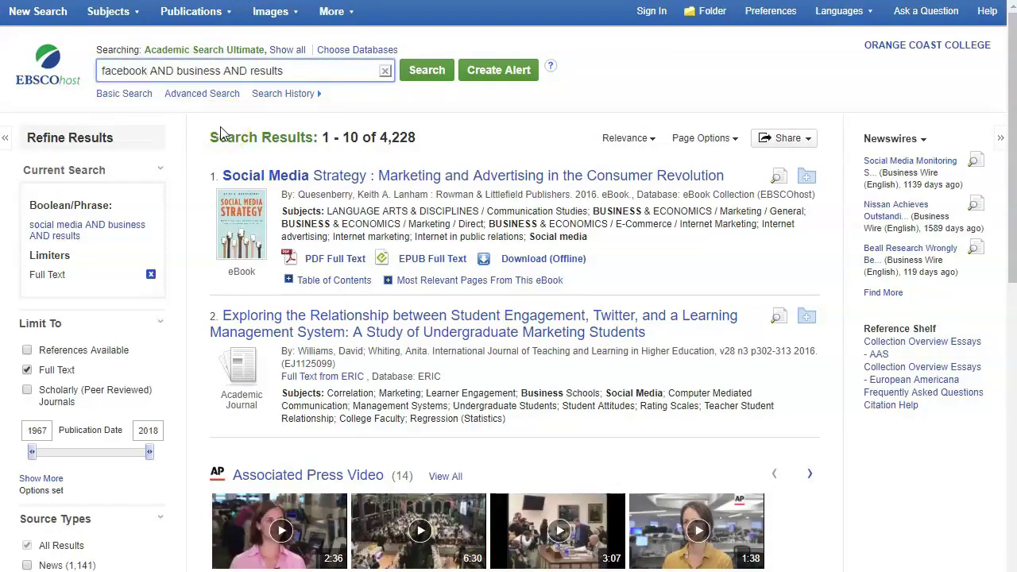
click(421, 71)
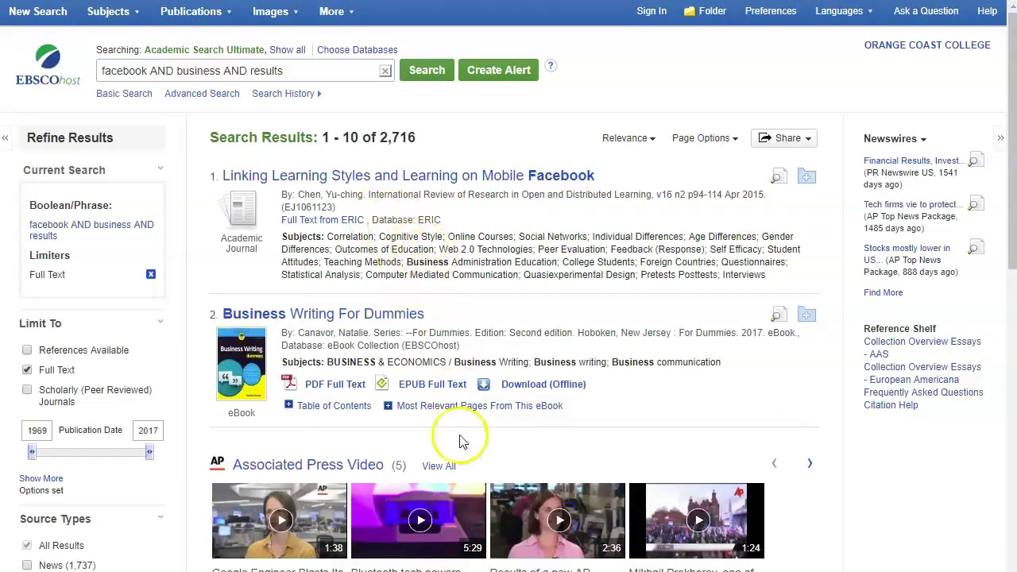
scroll(419, 375, down, 2)
scroll(419, 375, down, 8)
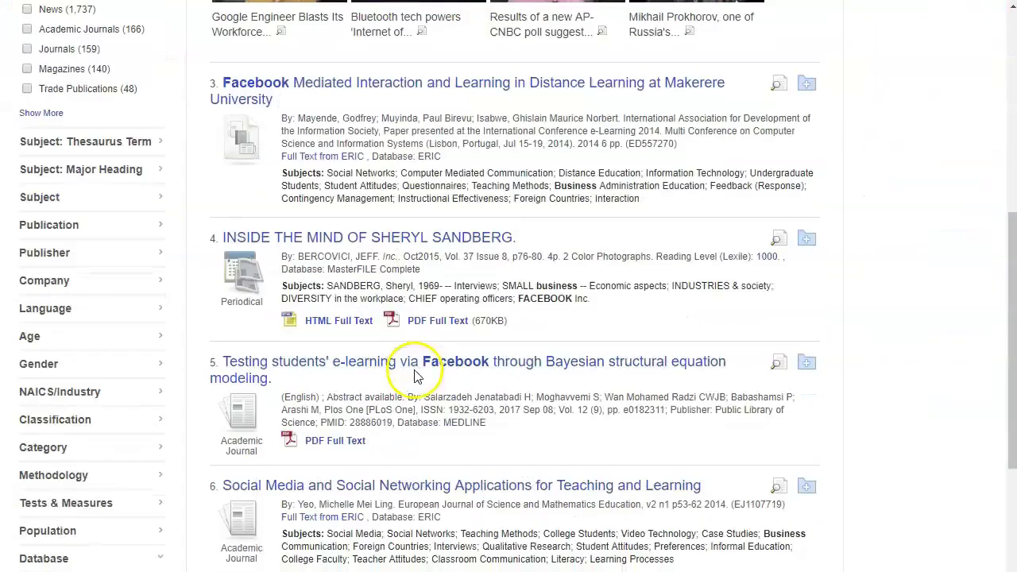
scroll(416, 375, up, 10)
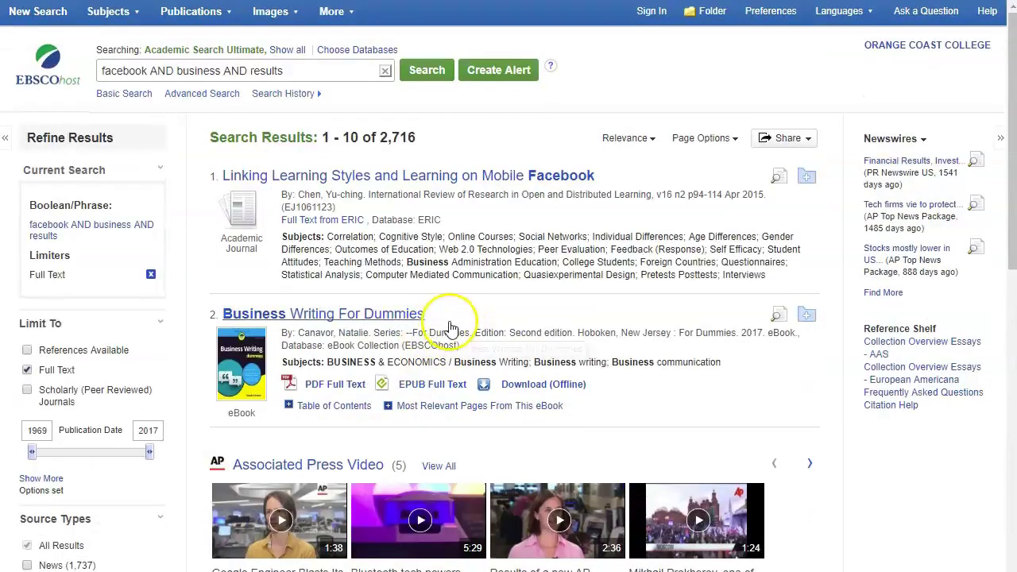
scroll(449, 328, down, 2)
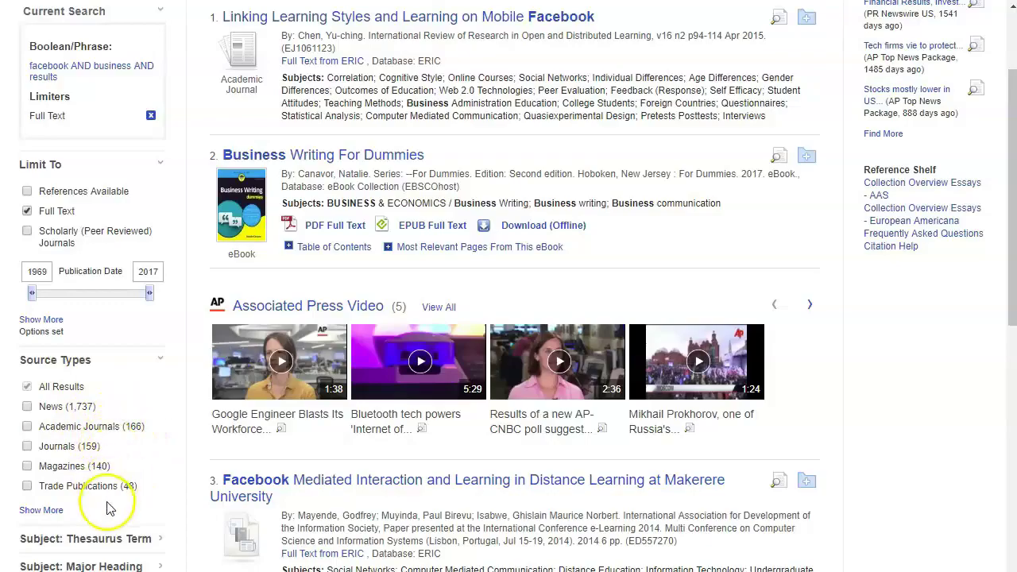
scroll(214, 451, up, 2)
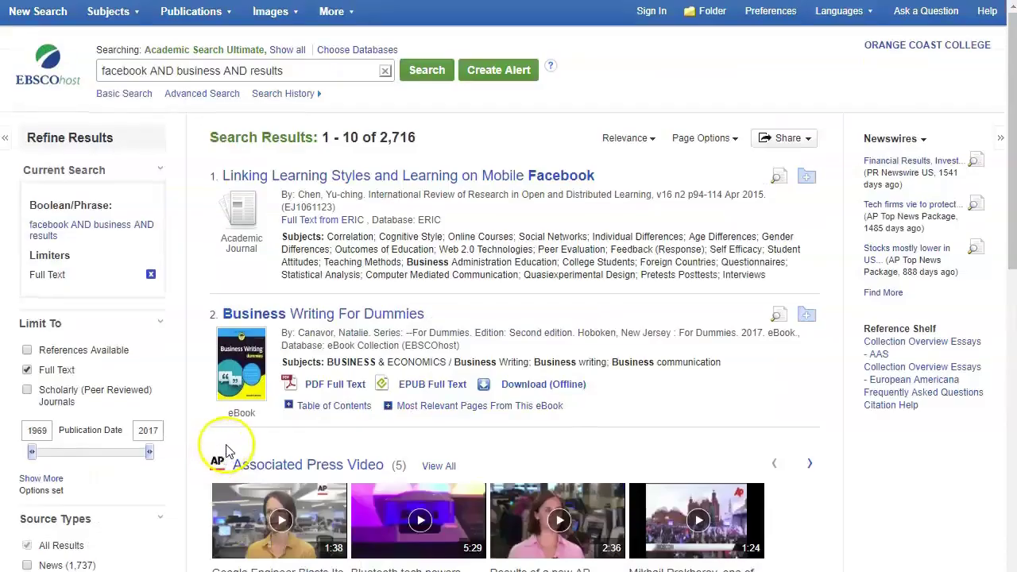